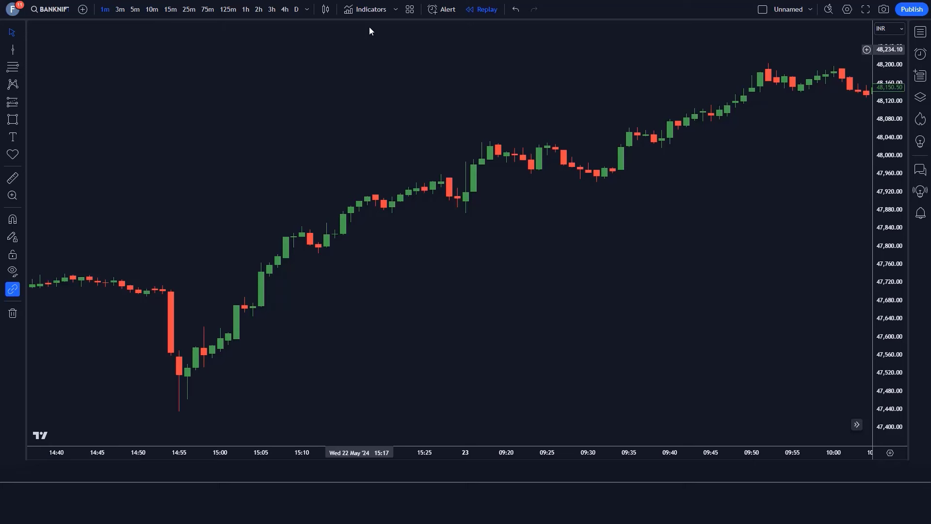
# Add the 3 Fib EMAs To Scalp Them All indicator to BANKNIFTY and open its settings
pyautogui.click(367, 14)
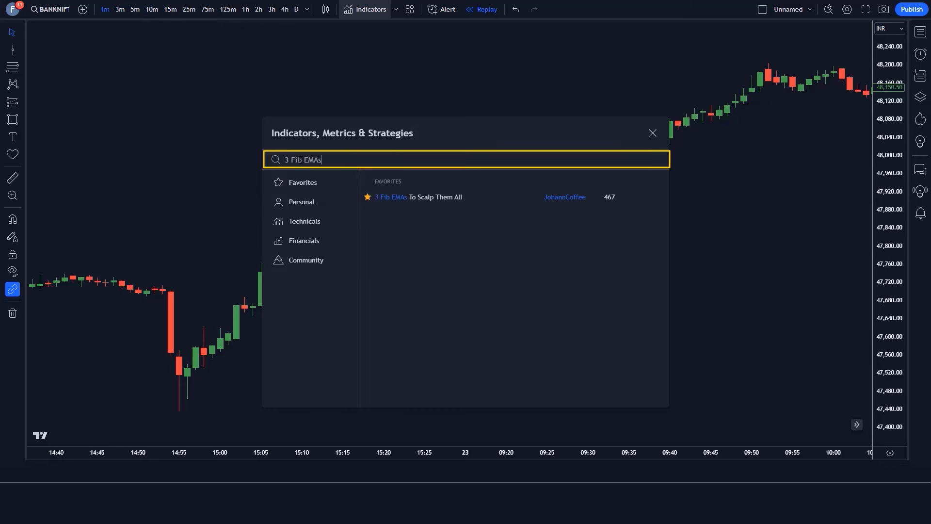
pyautogui.click(431, 192)
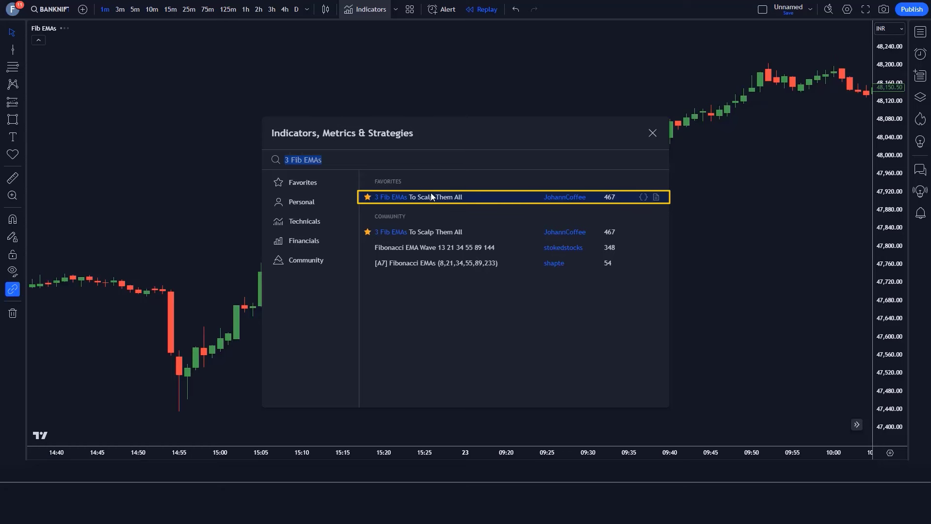
pyautogui.click(652, 133)
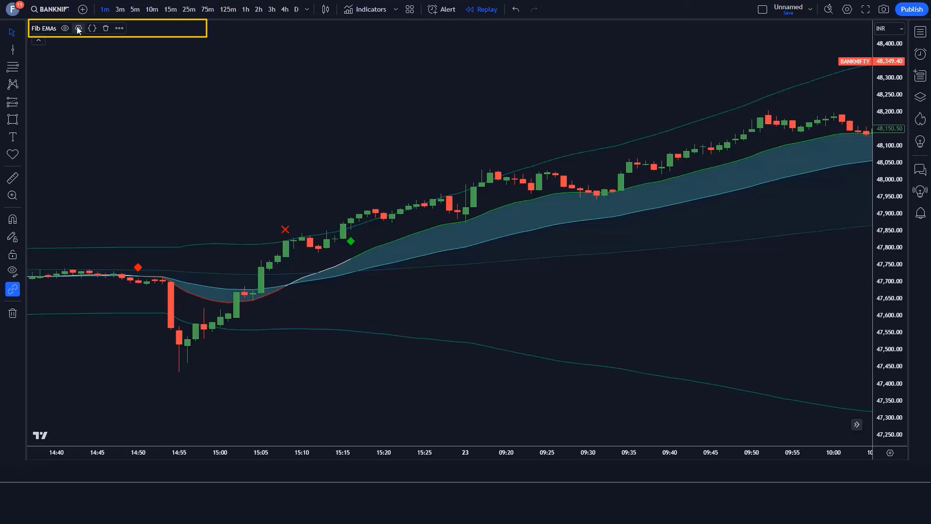
pyautogui.click(79, 28)
# Set the Fib EMA lengths to Micro 20, Mid 50, Macro 200 and Bands length 100
pyautogui.click(454, 218)
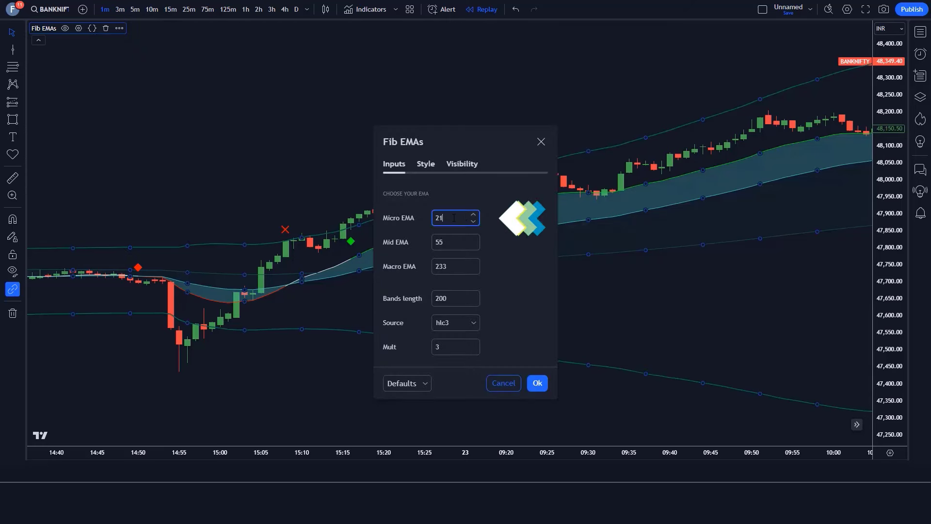
pyautogui.press('BackSpace')
pyautogui.press('BackSpace')
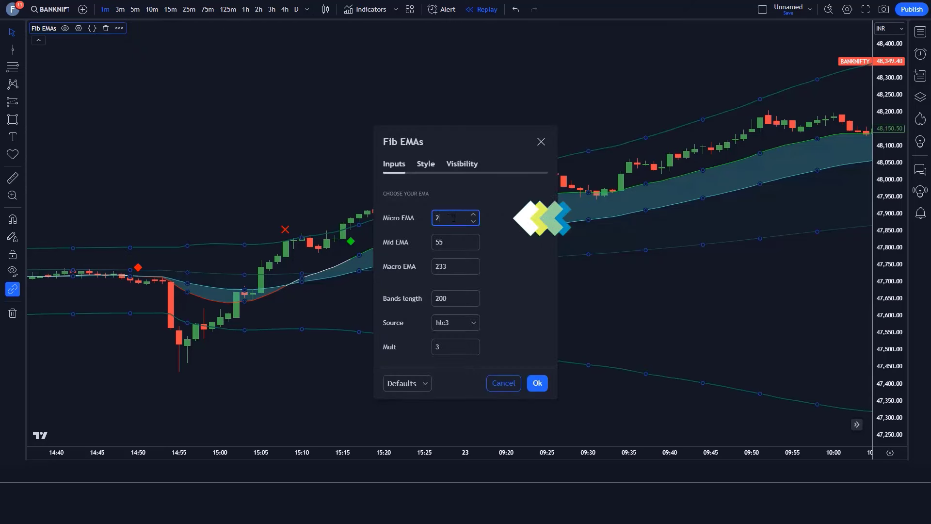
pyautogui.click(454, 244)
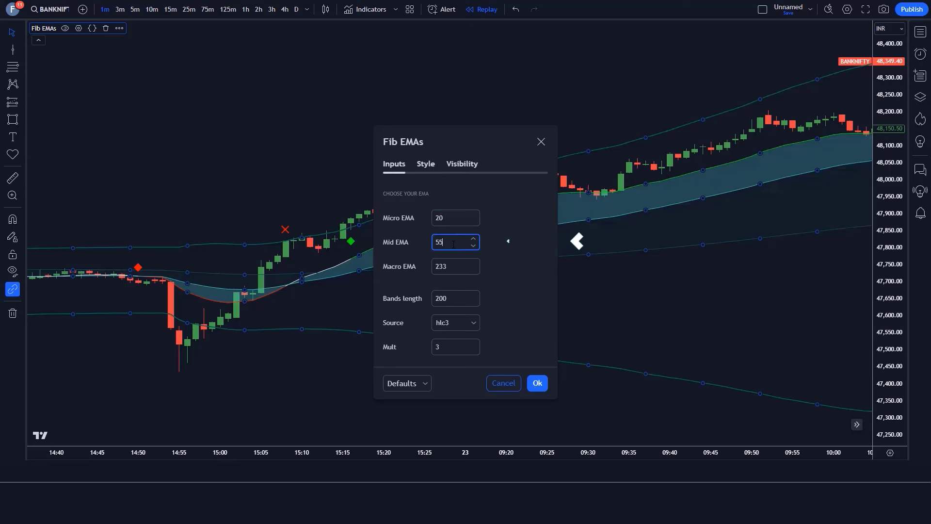
pyautogui.press('BackSpace')
pyautogui.press('BackSpace')
pyautogui.write('5')
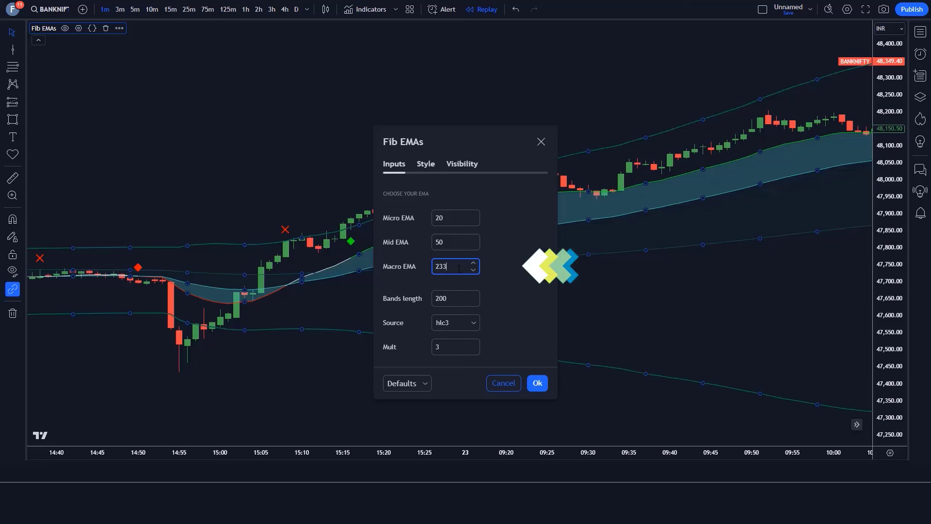
pyautogui.press('BackSpace')
pyautogui.press('BackSpace')
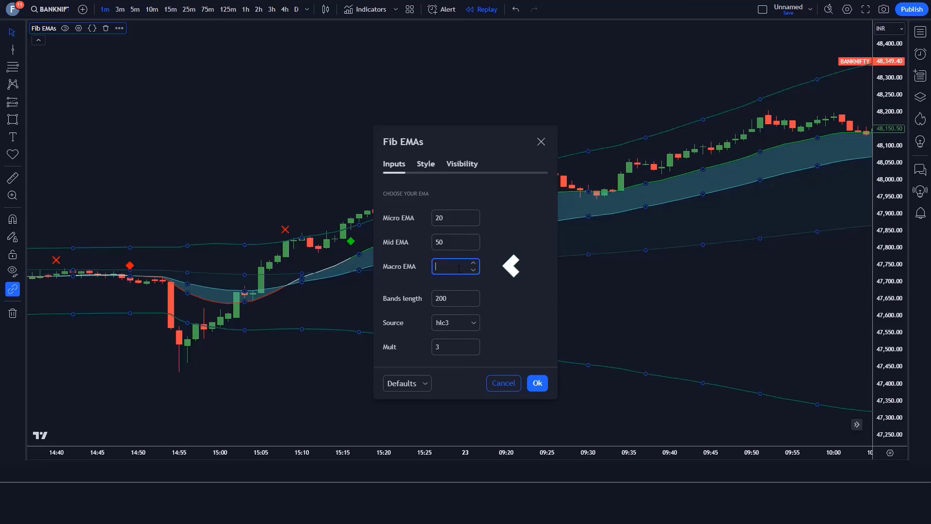
pyautogui.write('200')
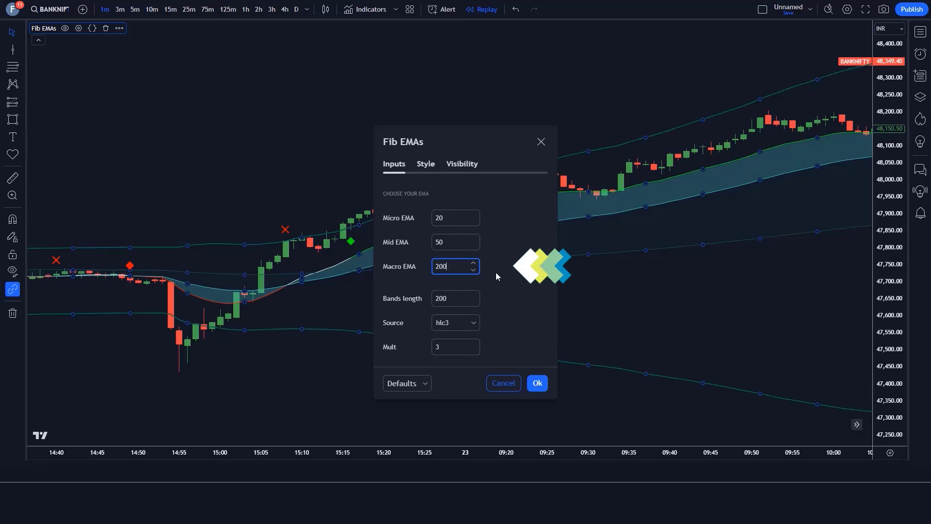
pyautogui.click(457, 300)
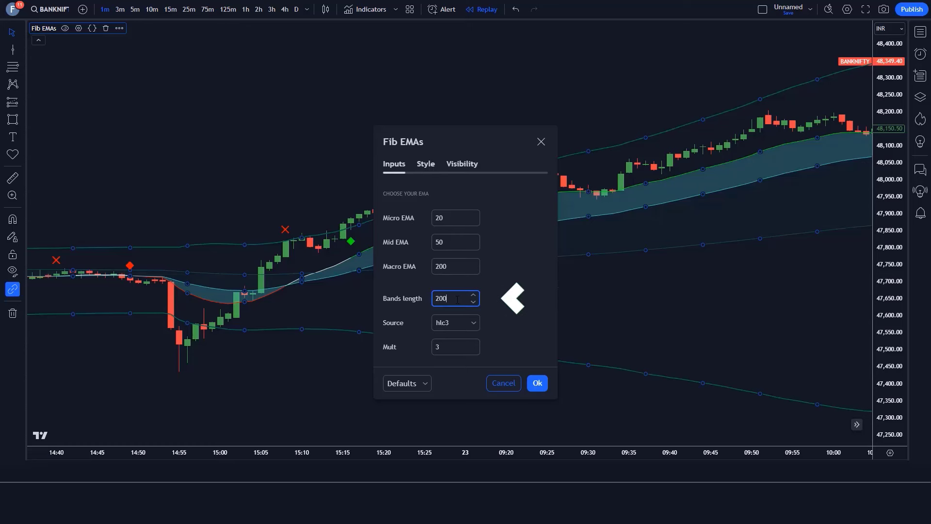
pyautogui.press('BackSpace')
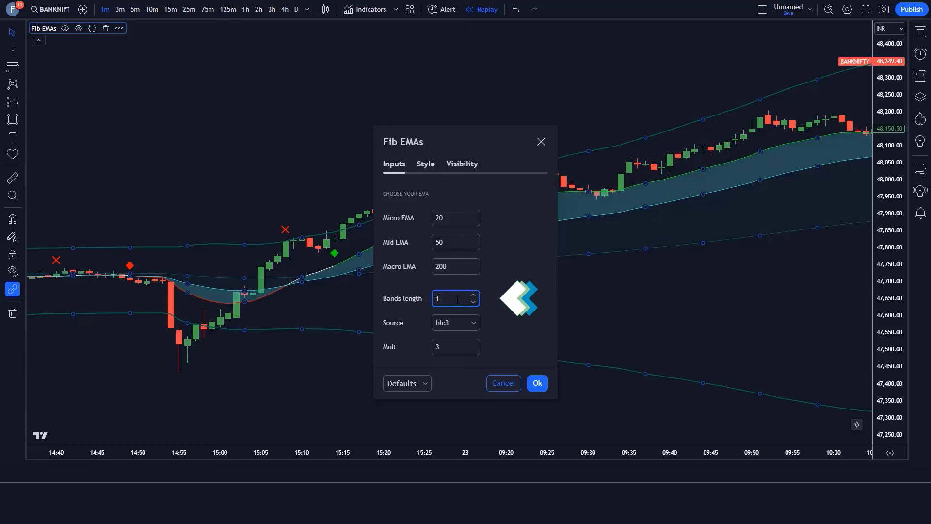
pyautogui.write('100')
# Hide the Upper Band, Lower Band and Plots Background in the indicator's style settings
pyautogui.click(427, 165)
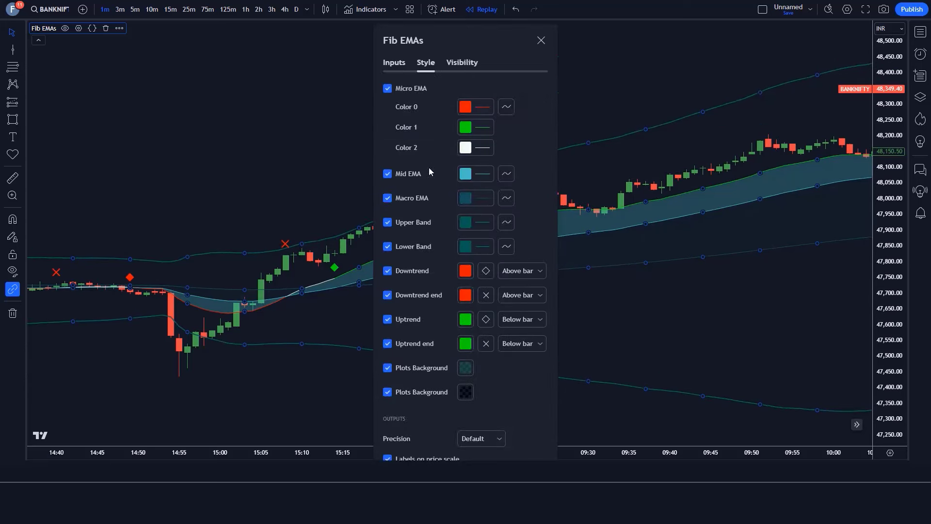
pyautogui.click(388, 222)
pyautogui.click(387, 246)
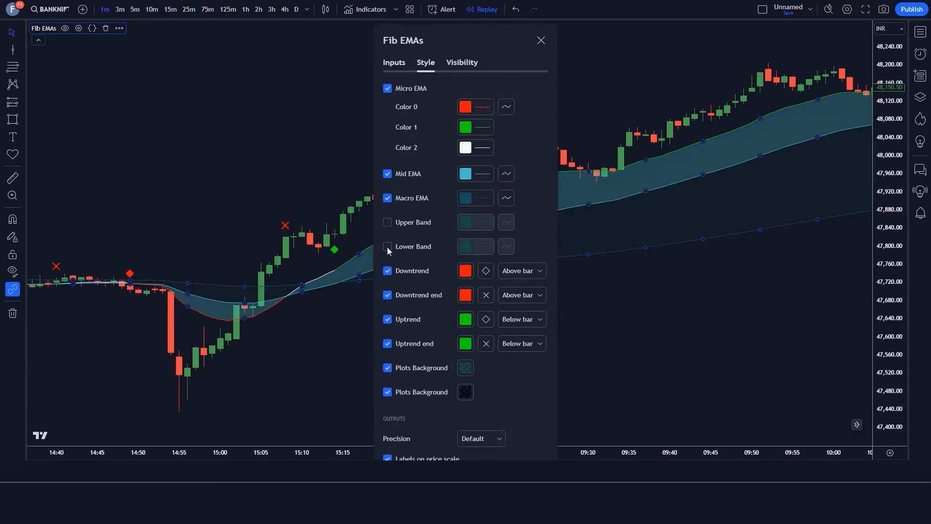
pyautogui.click(388, 368)
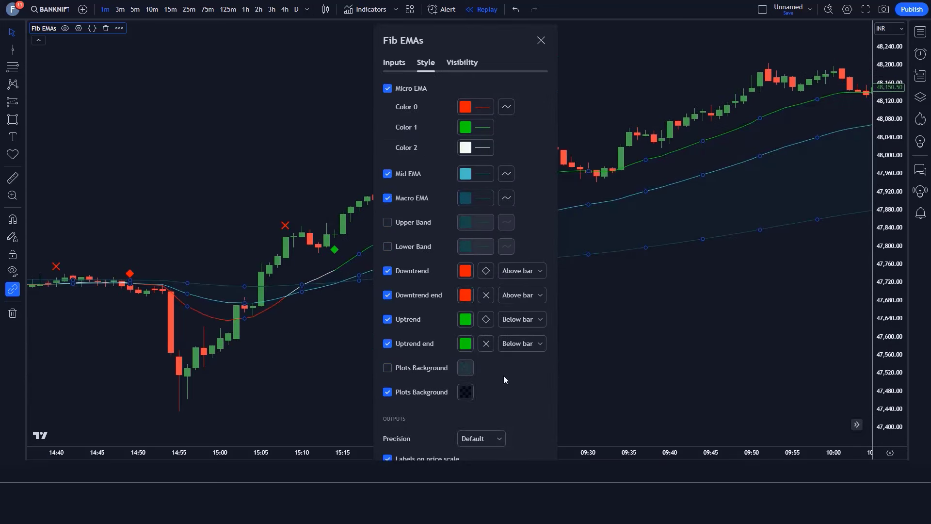
pyautogui.press('Escape')
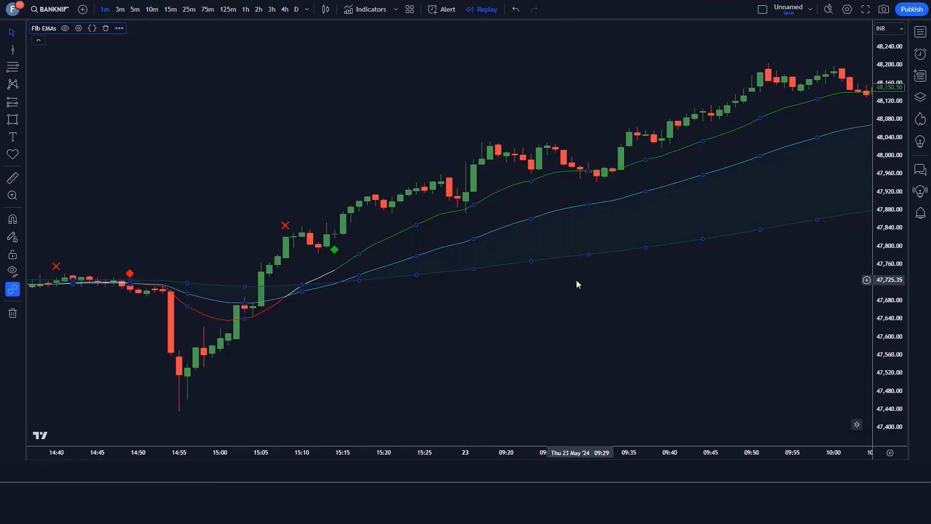
pyautogui.click(578, 280)
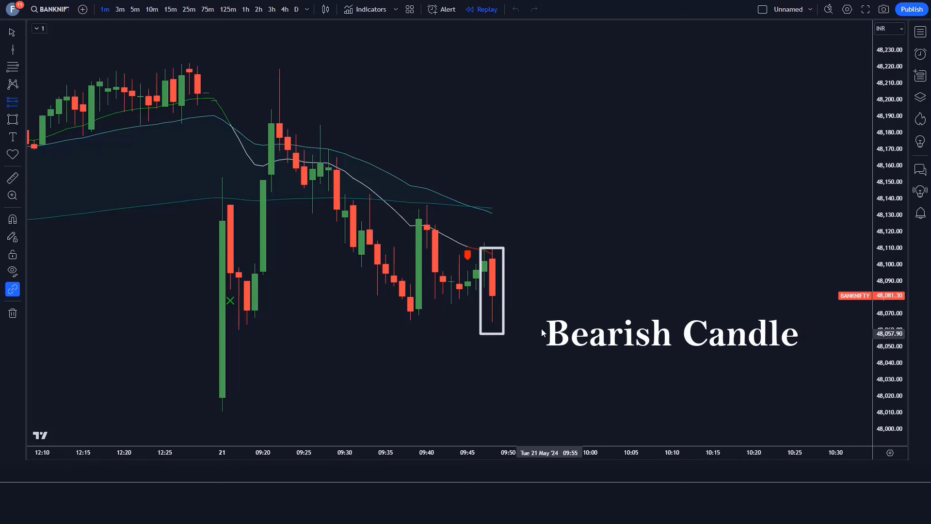
# Place a short position on the bearish candle, stop at 48,133.60 and target near 48,007.85
pyautogui.click(492, 293)
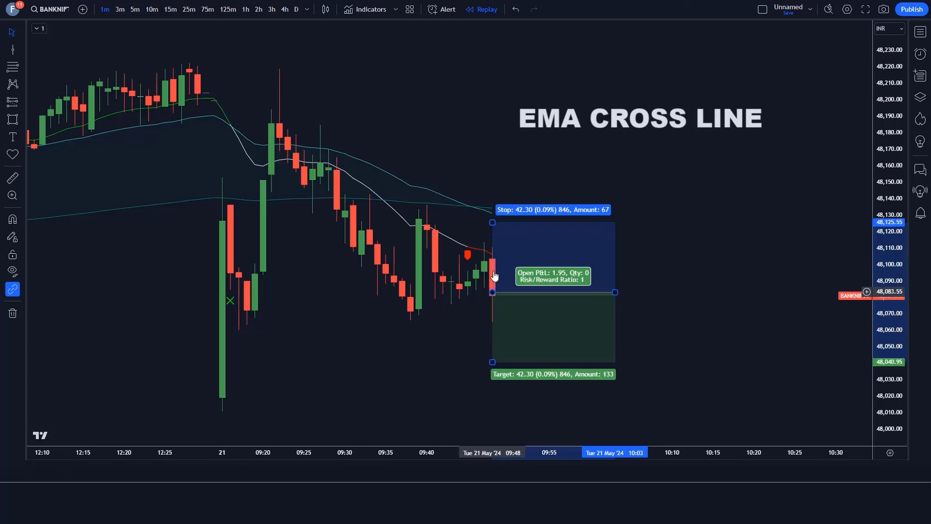
pyautogui.moveTo(493, 222); pyautogui.dragTo(492, 209)
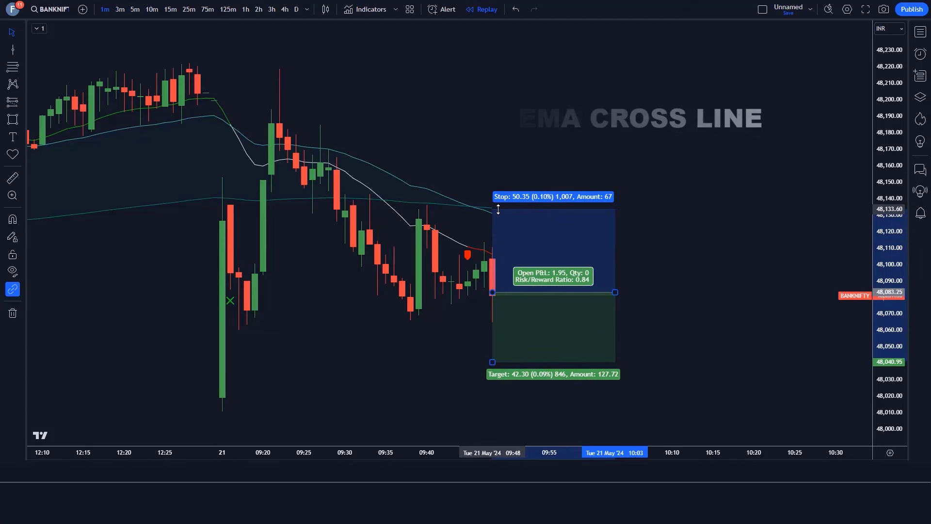
pyautogui.moveTo(492, 361); pyautogui.dragTo(493, 416)
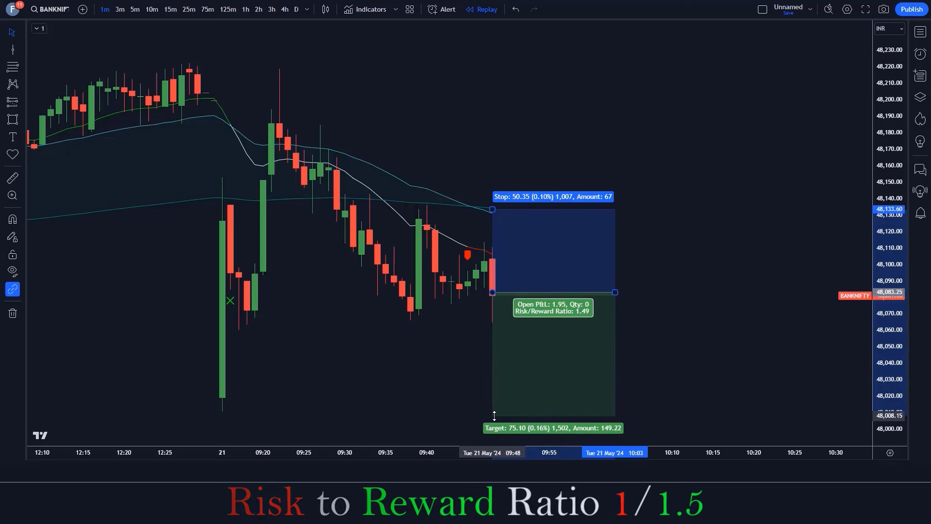
pyautogui.click(463, 377)
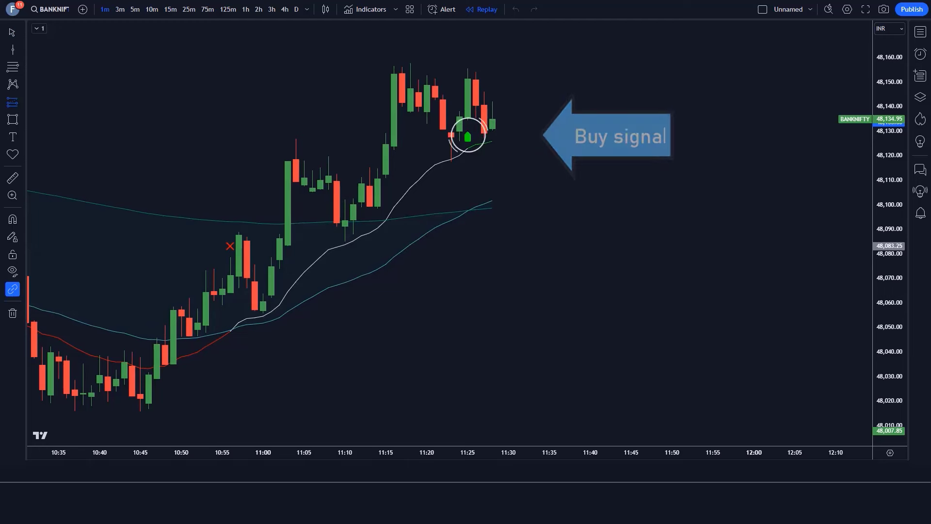
# Place a long position at the latest candle, lower its stop and raise the target to 1.52 risk/reward
pyautogui.click(493, 121)
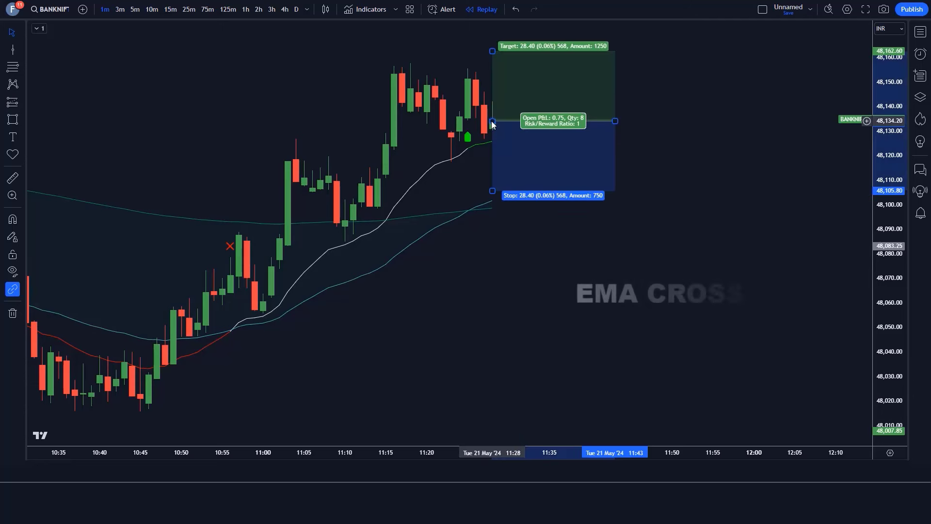
pyautogui.moveTo(492, 191); pyautogui.dragTo(495, 205)
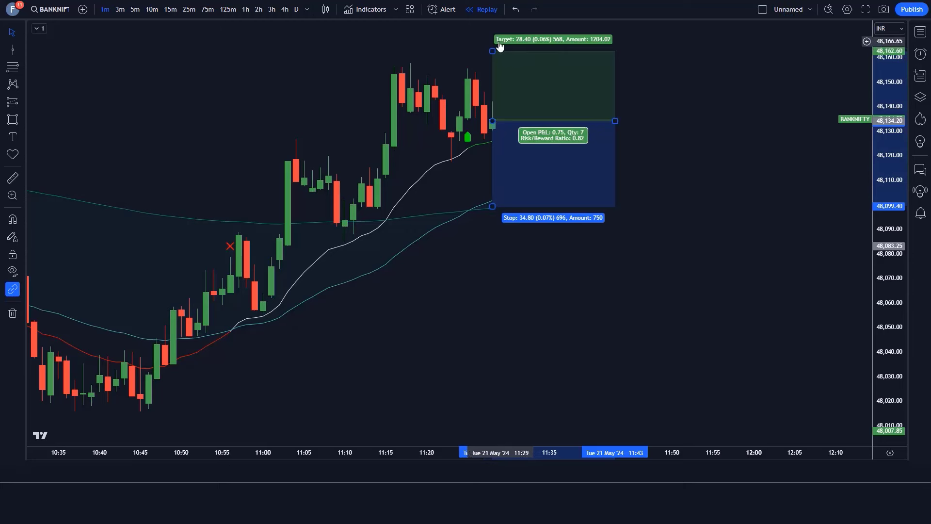
pyautogui.moveTo(492, 52); pyautogui.dragTo(493, 20)
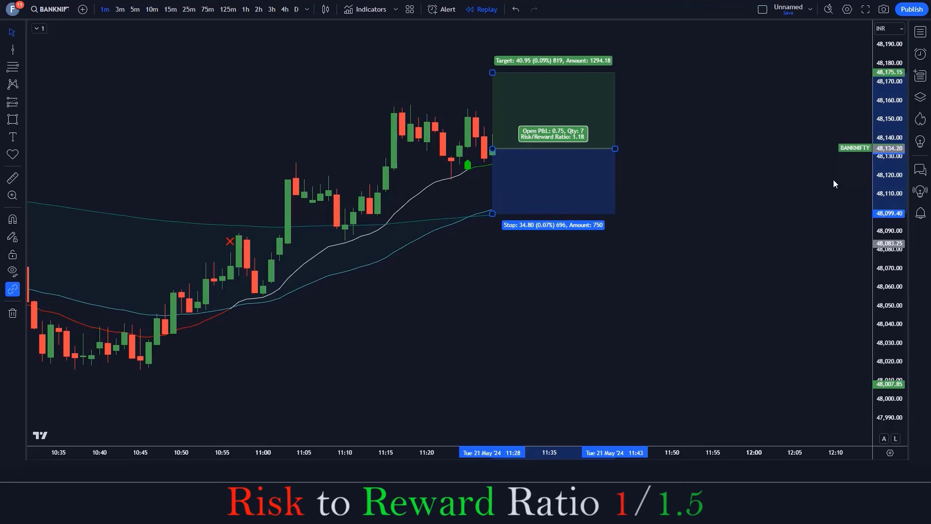
pyautogui.moveTo(492, 73); pyautogui.dragTo(492, 50)
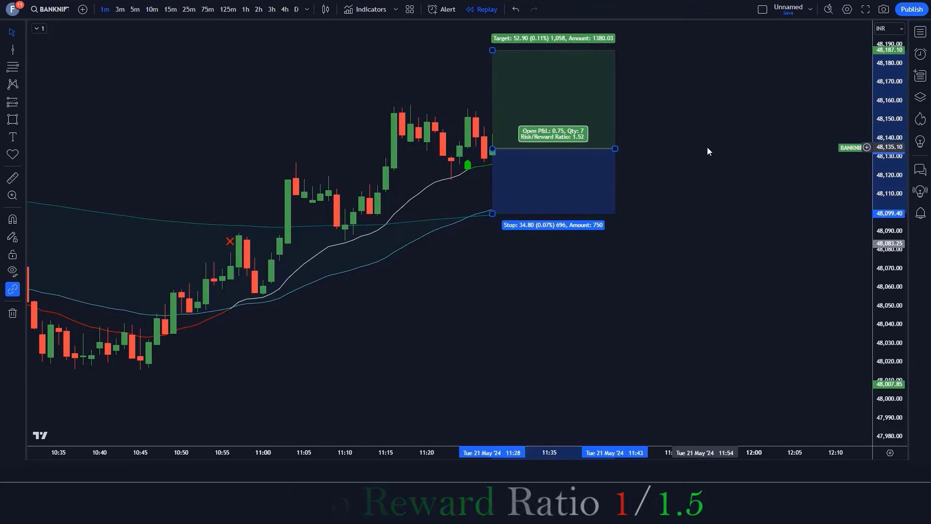
# Stretch the long trade box rightward over the following candles
pyautogui.moveTo(886, 431); pyautogui.dragTo(804, 256)
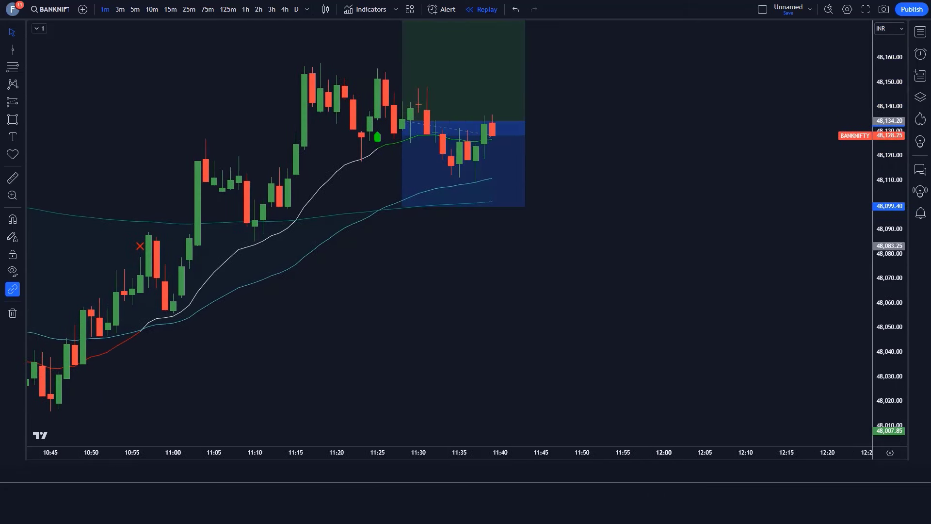
pyautogui.moveTo(494, 128); pyautogui.dragTo(649, 145)
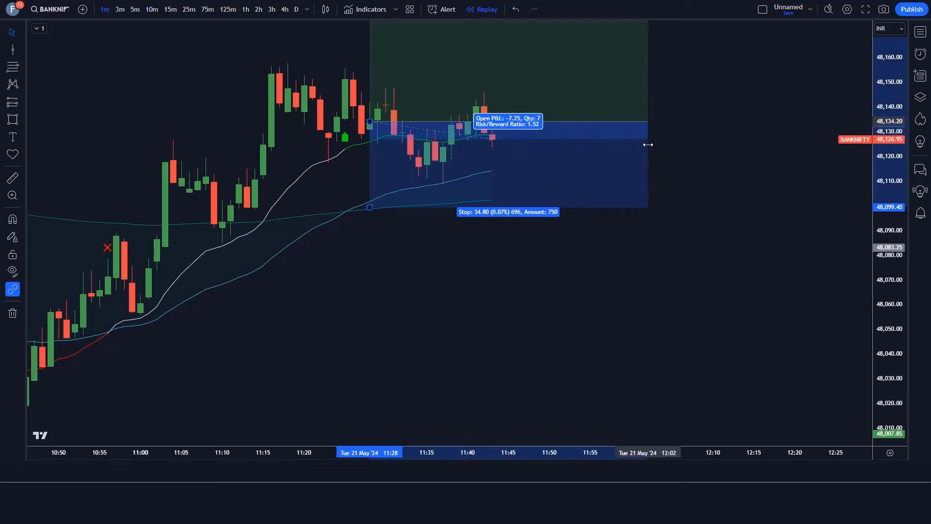
pyautogui.press('Escape')
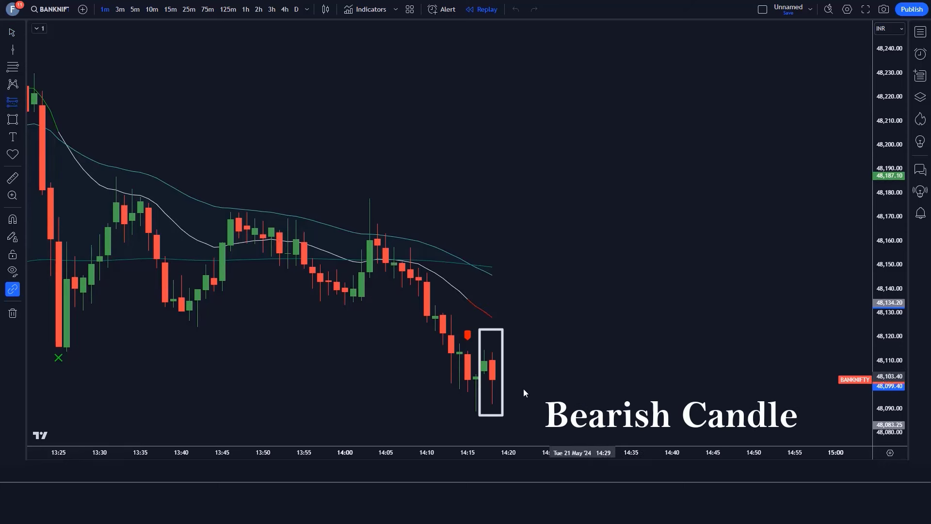
# Place a short trade at the last candle with stop at 48,148.30 and target at 1.52 risk/reward
pyautogui.click(493, 377)
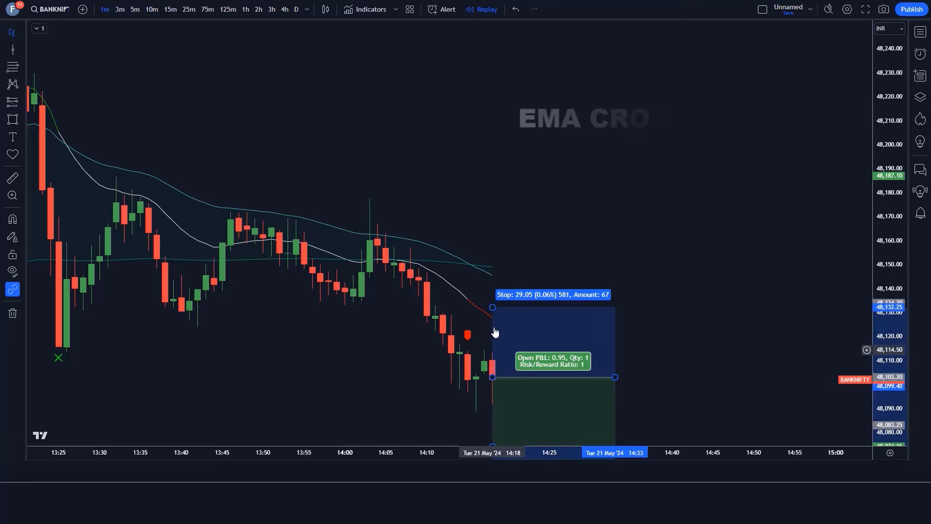
pyautogui.moveTo(496, 305); pyautogui.dragTo(502, 275)
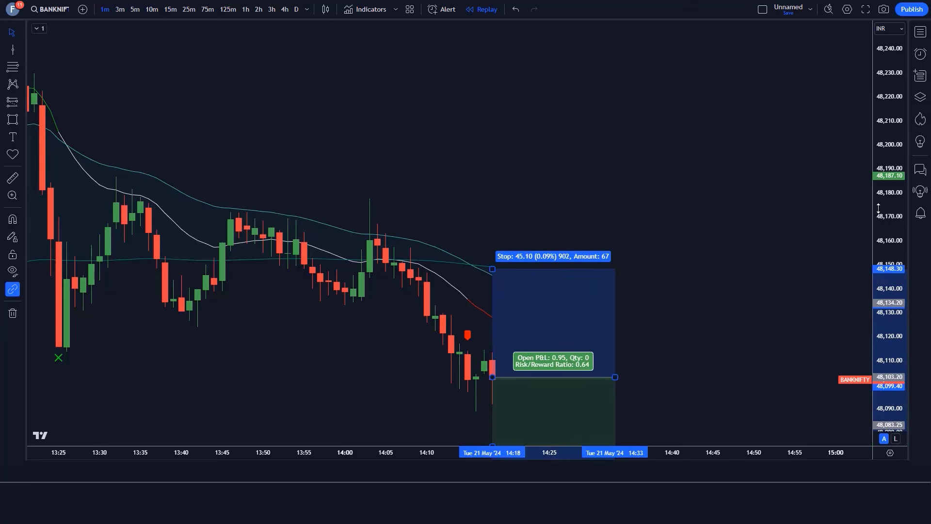
pyautogui.moveTo(879, 209); pyautogui.dragTo(879, 243)
pyautogui.moveTo(496, 349); pyautogui.dragTo(496, 395)
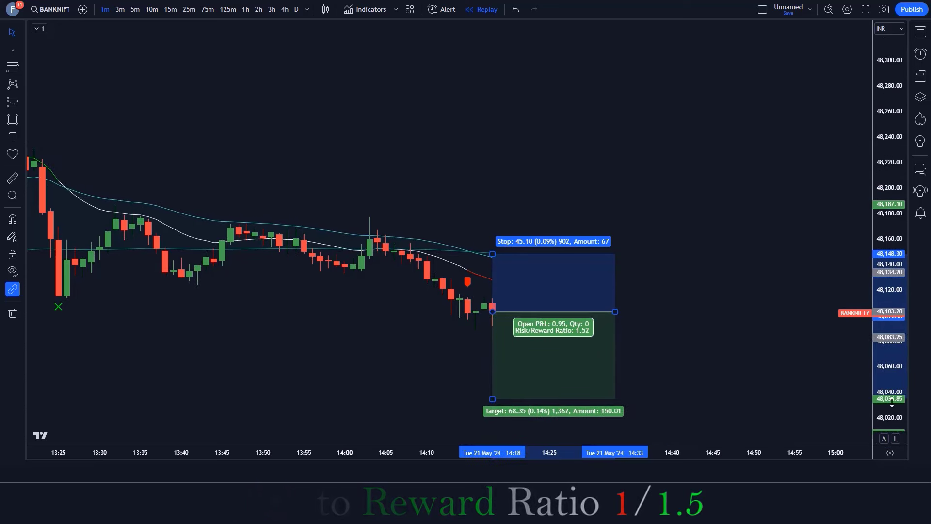
pyautogui.click(886, 438)
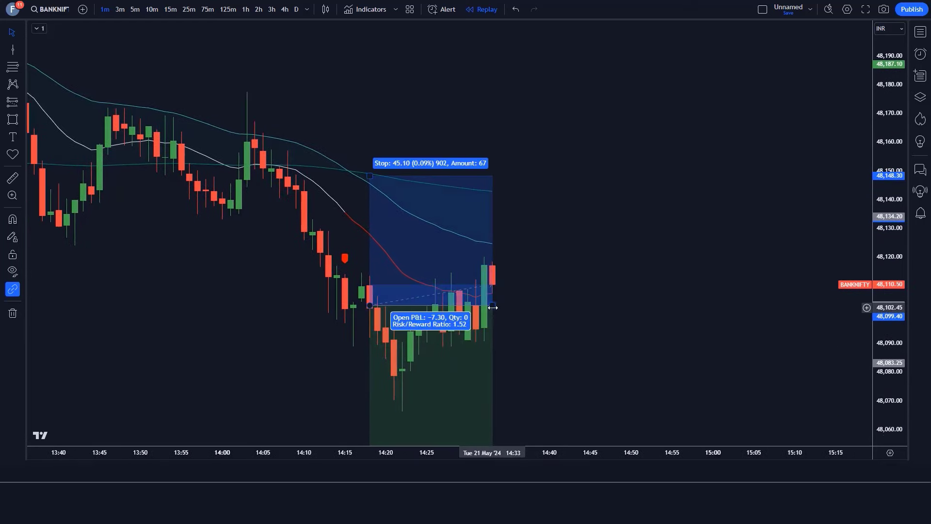
# Extend the short trade box to end where price reached the target
pyautogui.moveTo(493, 307); pyautogui.dragTo(681, 307)
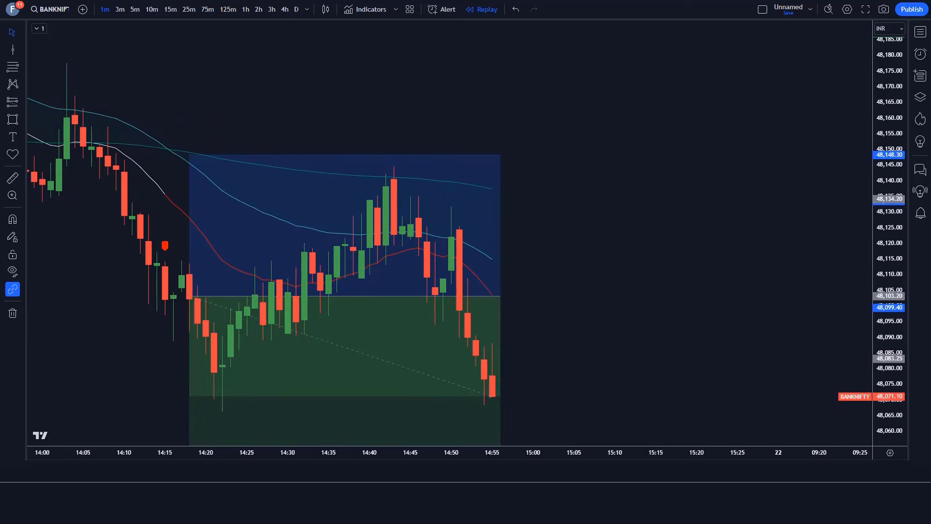
pyautogui.moveTo(493, 305); pyautogui.dragTo(615, 301)
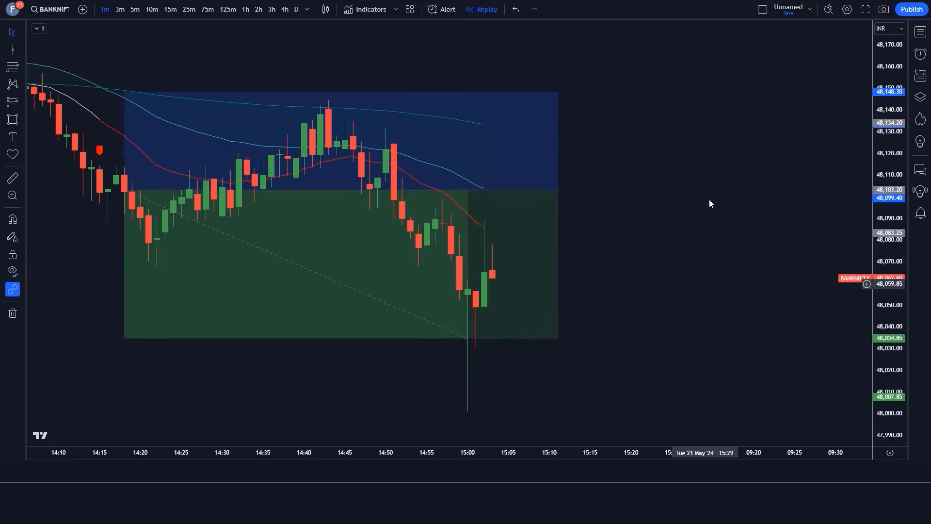
pyautogui.moveTo(555, 194); pyautogui.dragTo(493, 190)
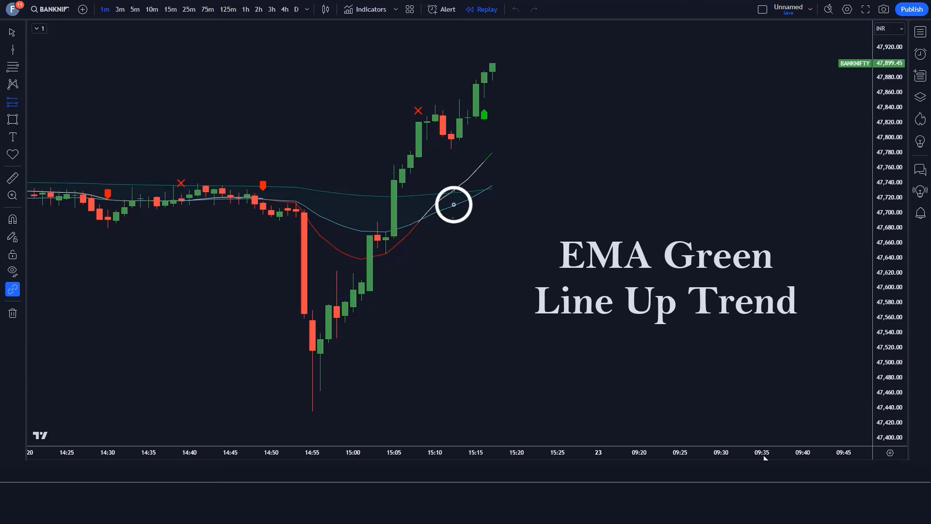
# Place a long trade at the buy signal with stop at 47,732.50 and target at 1.5 risk/reward
pyautogui.click(492, 68)
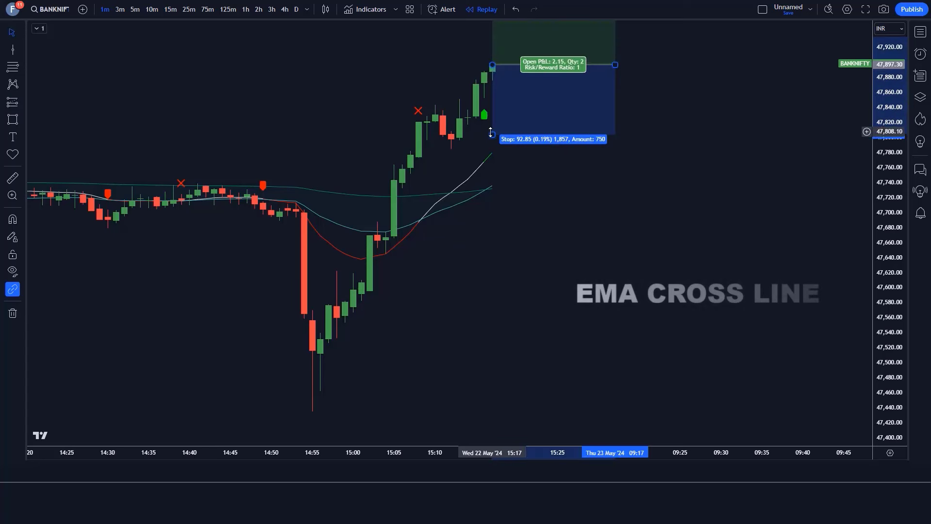
pyautogui.moveTo(492, 129); pyautogui.dragTo(495, 186)
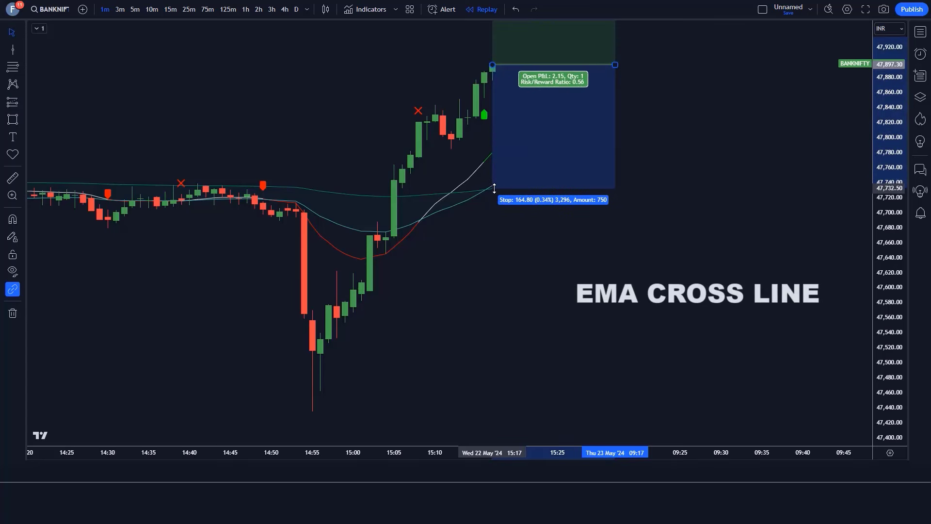
pyautogui.moveTo(890, 145); pyautogui.dragTo(890, 233)
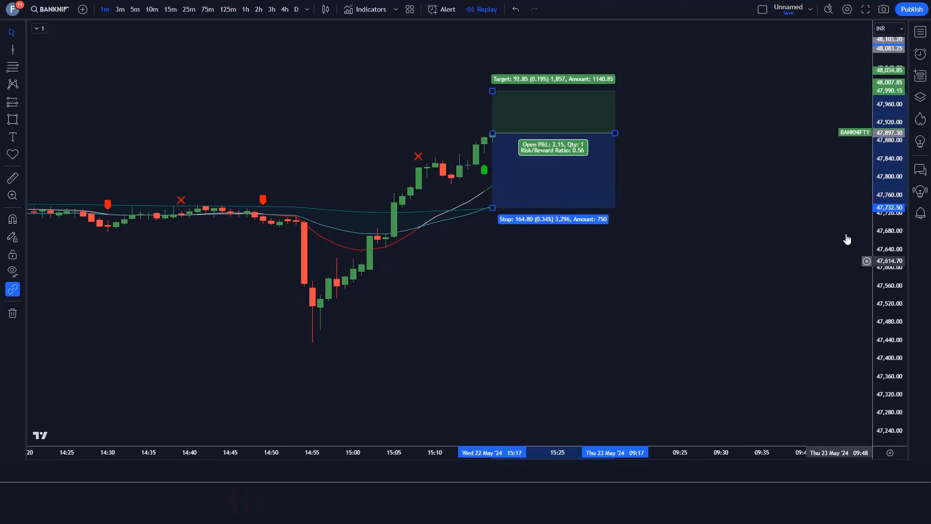
pyautogui.moveTo(493, 91); pyautogui.dragTo(499, 37)
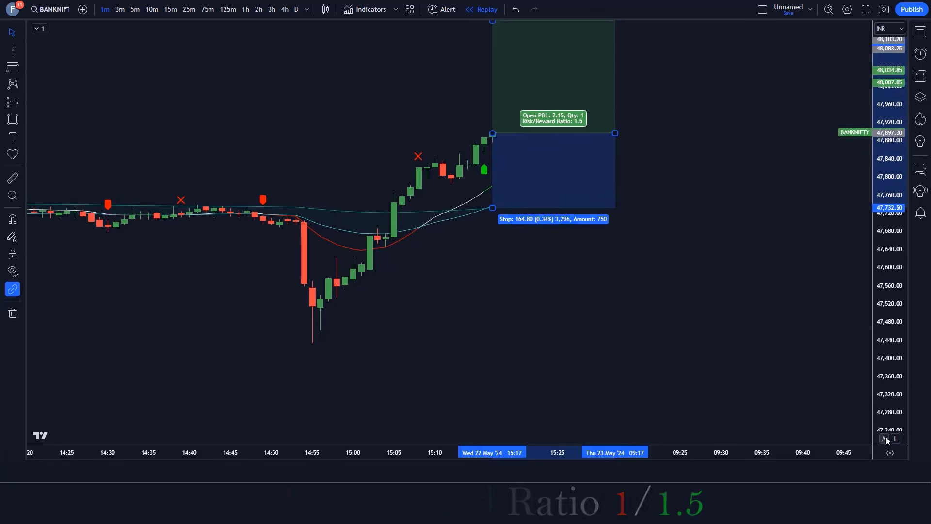
pyautogui.click(885, 439)
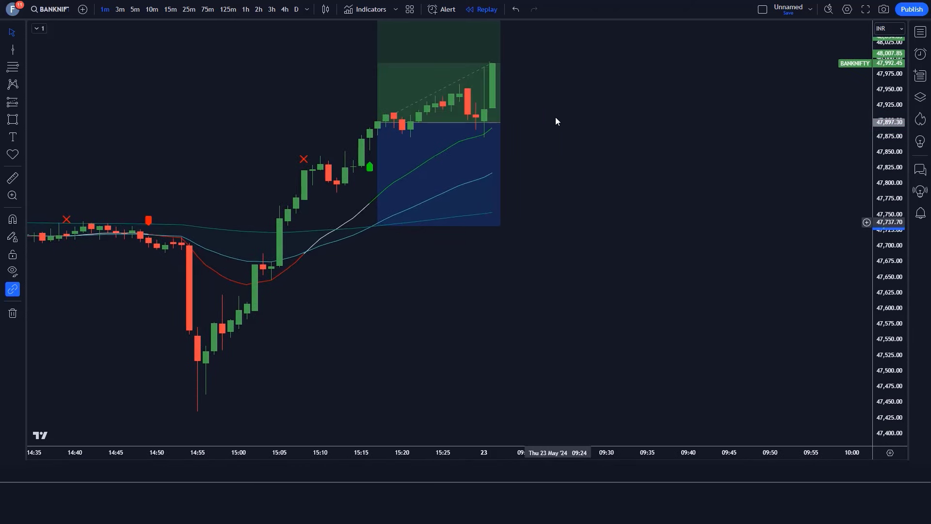
# Extend the long trade box across the newer candles until price reaches the target
pyautogui.moveTo(503, 123); pyautogui.dragTo(600, 123)
pyautogui.click(650, 137)
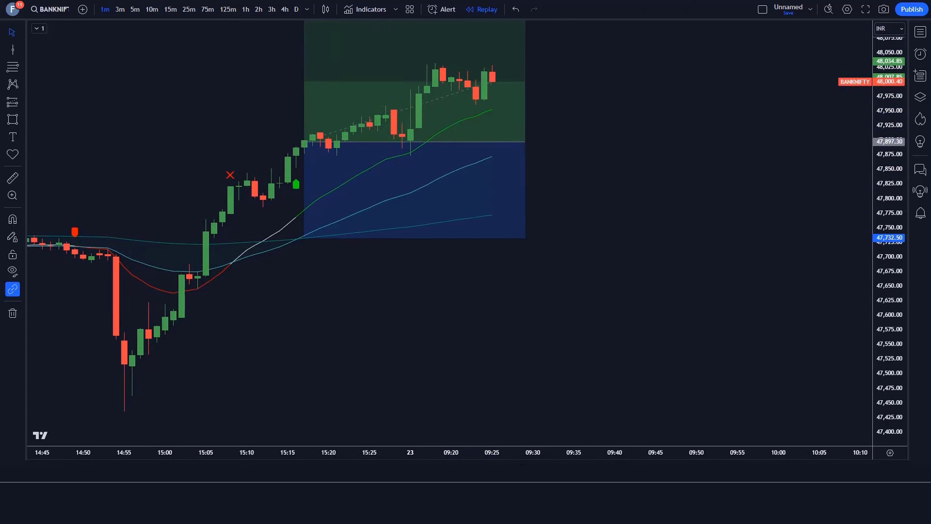
pyautogui.moveTo(485, 142); pyautogui.dragTo(623, 142)
pyautogui.click(733, 123)
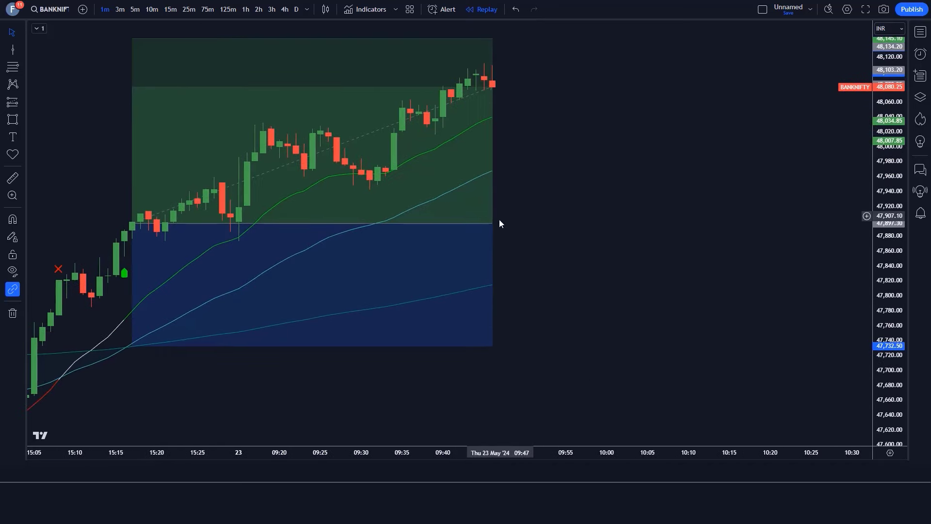
pyautogui.moveTo(493, 223); pyautogui.dragTo(639, 223)
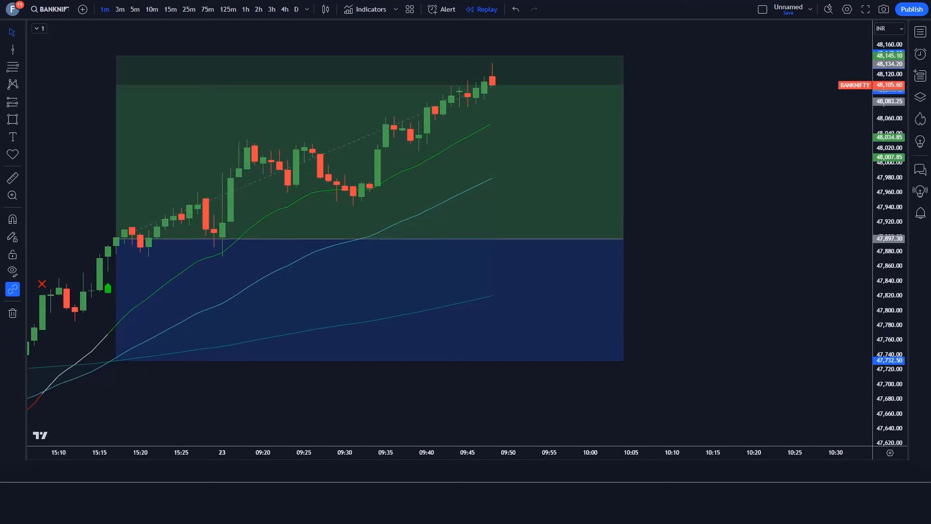